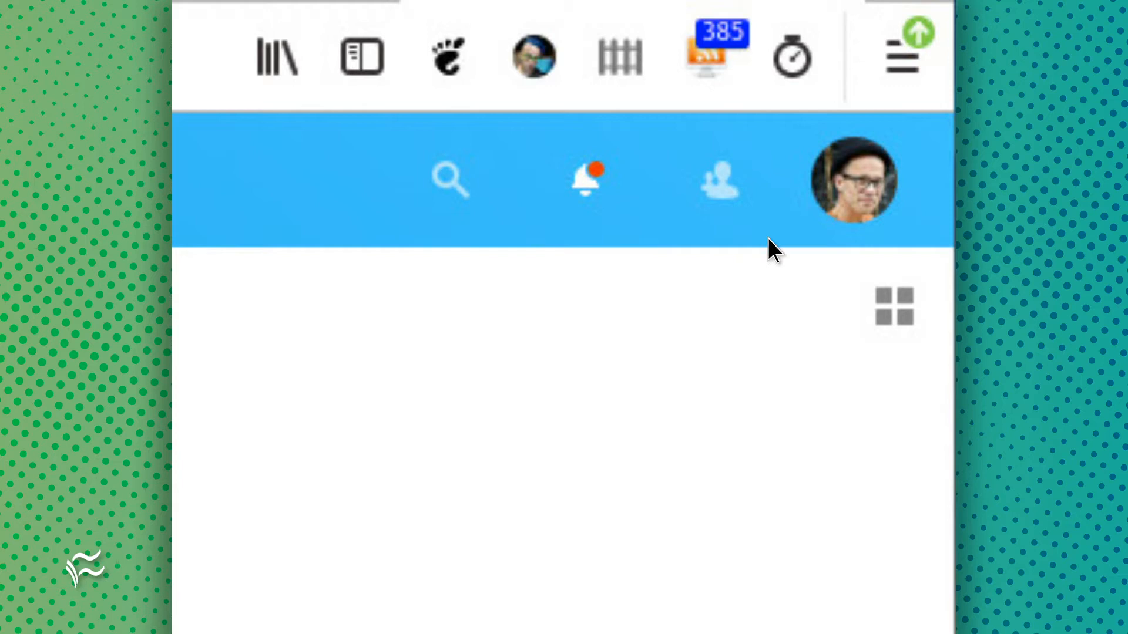
- Enable the Two-Factor TOTP Provider app from the Apps list via the account menu
click(847, 203)
click(677, 290)
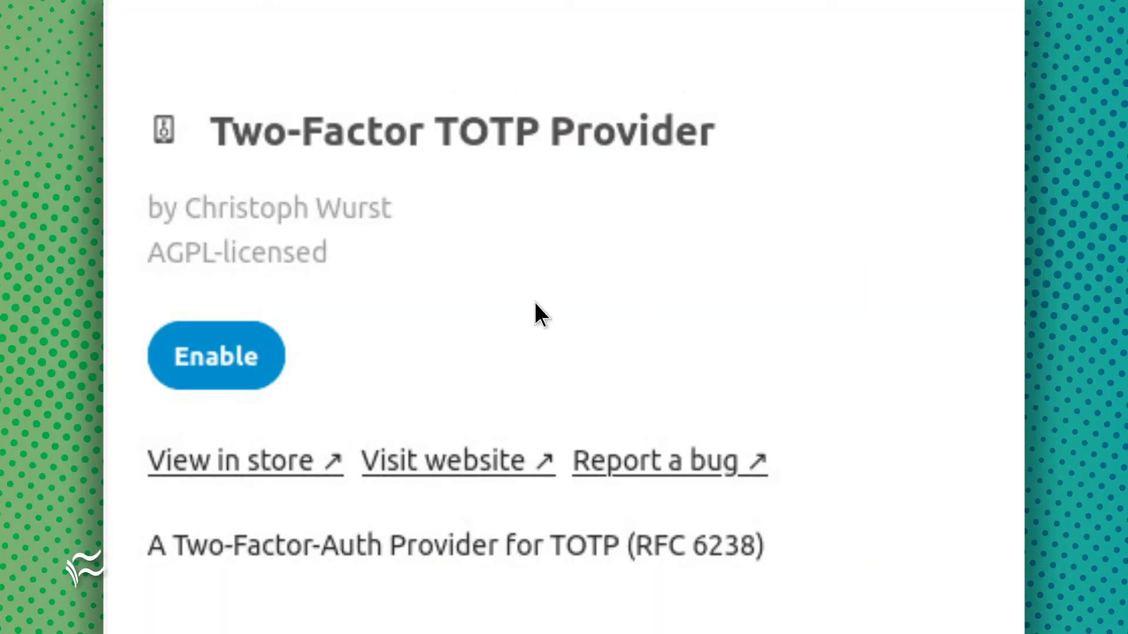
click(210, 377)
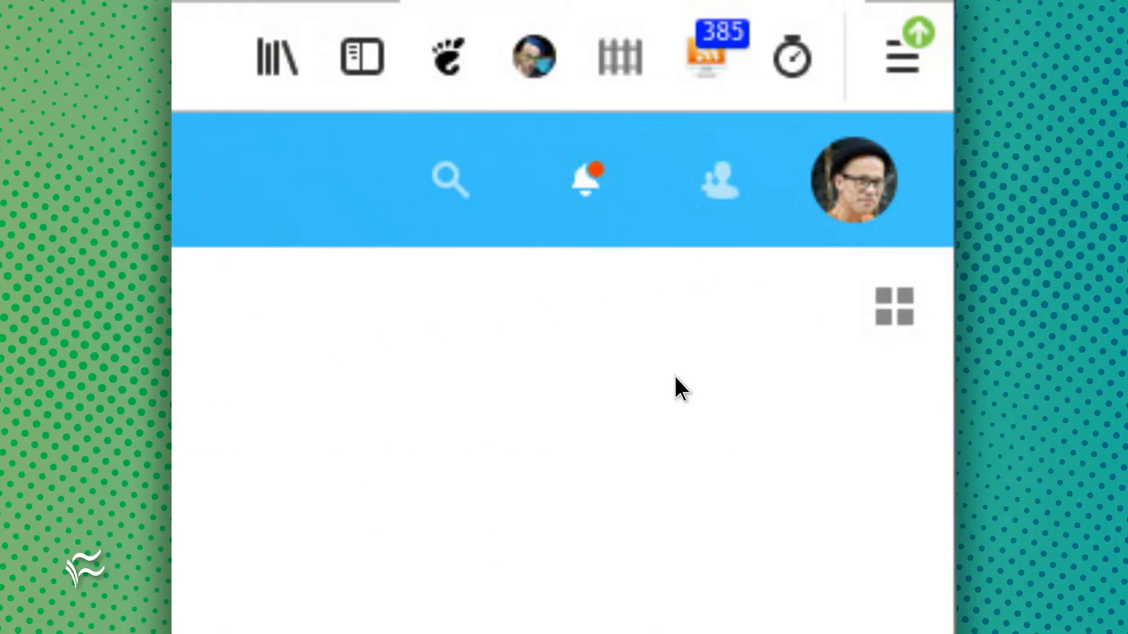
- Tick 'Enforce two-factor authentication' in Administration > Security settings
click(849, 178)
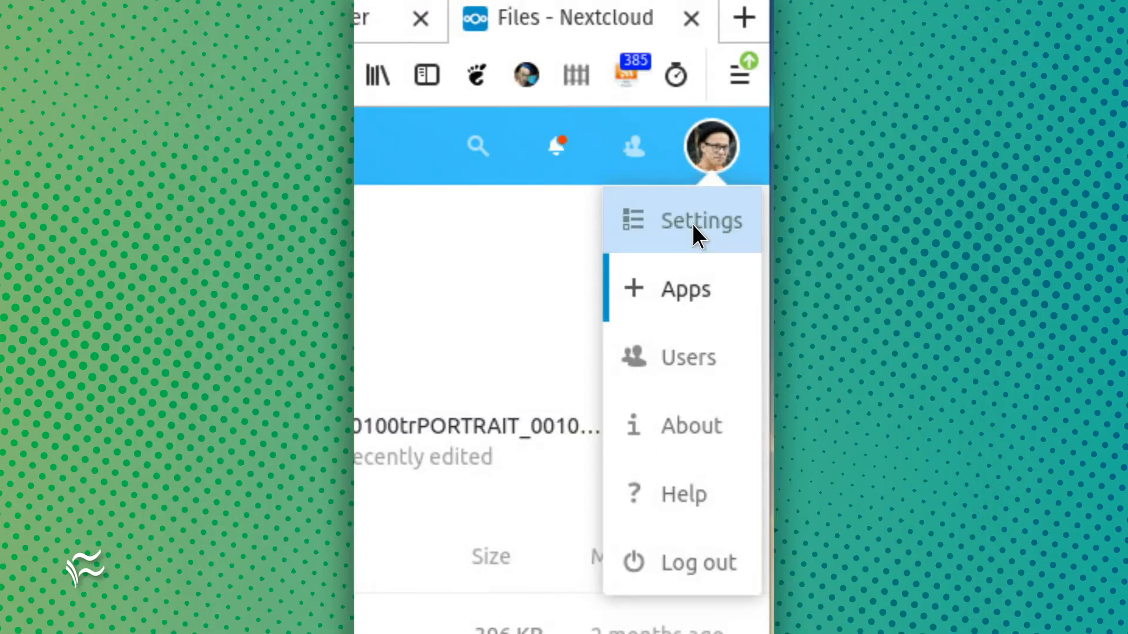
click(692, 224)
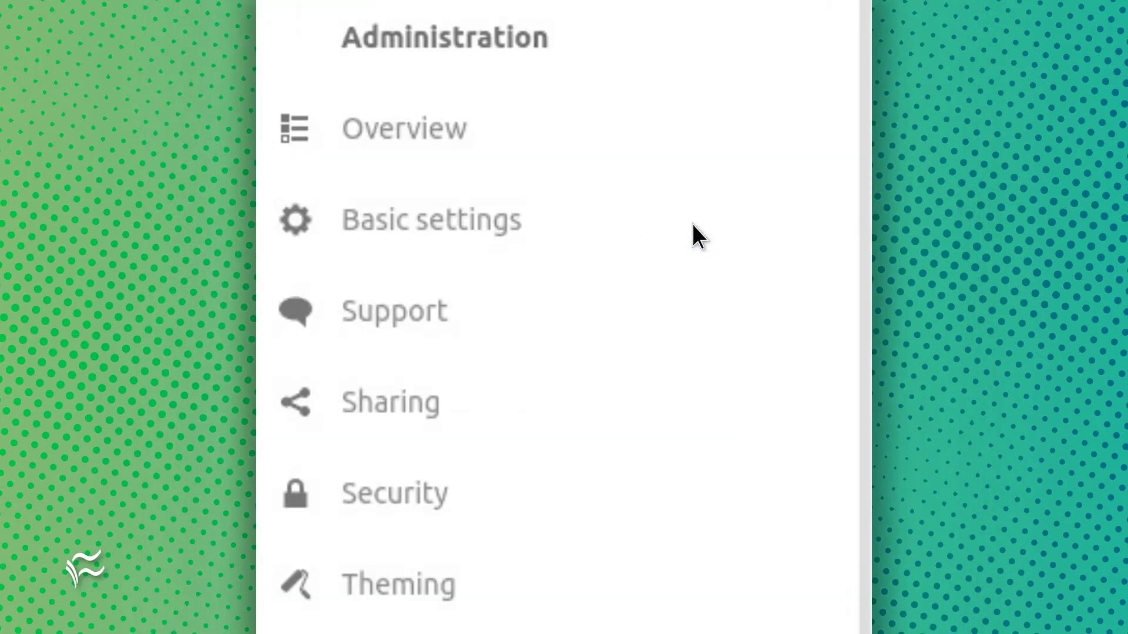
click(381, 491)
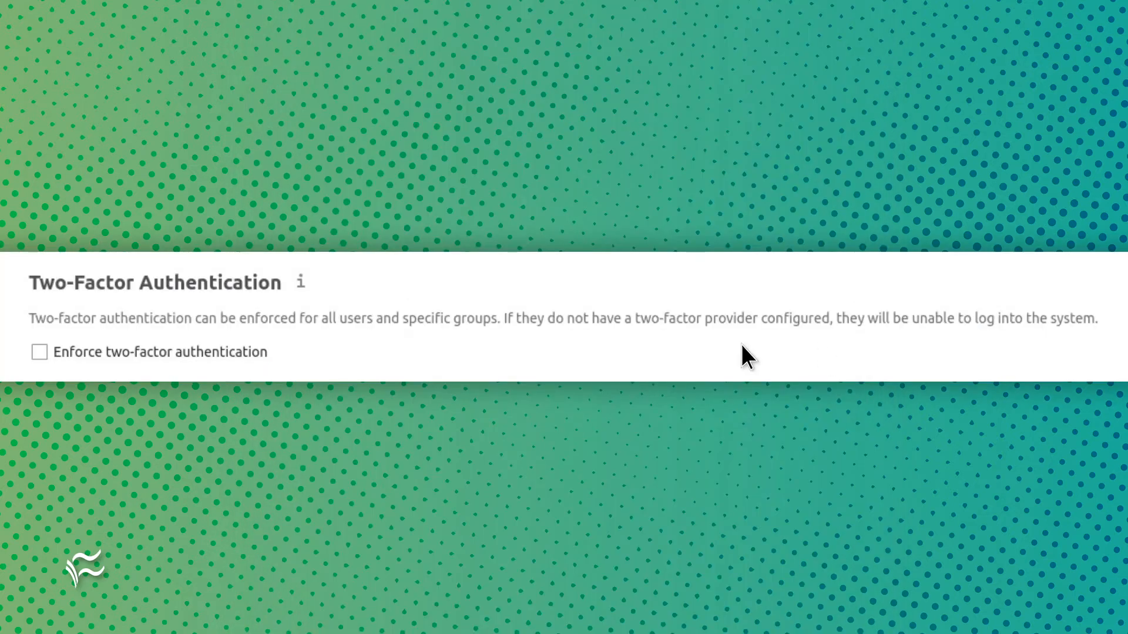
click(39, 351)
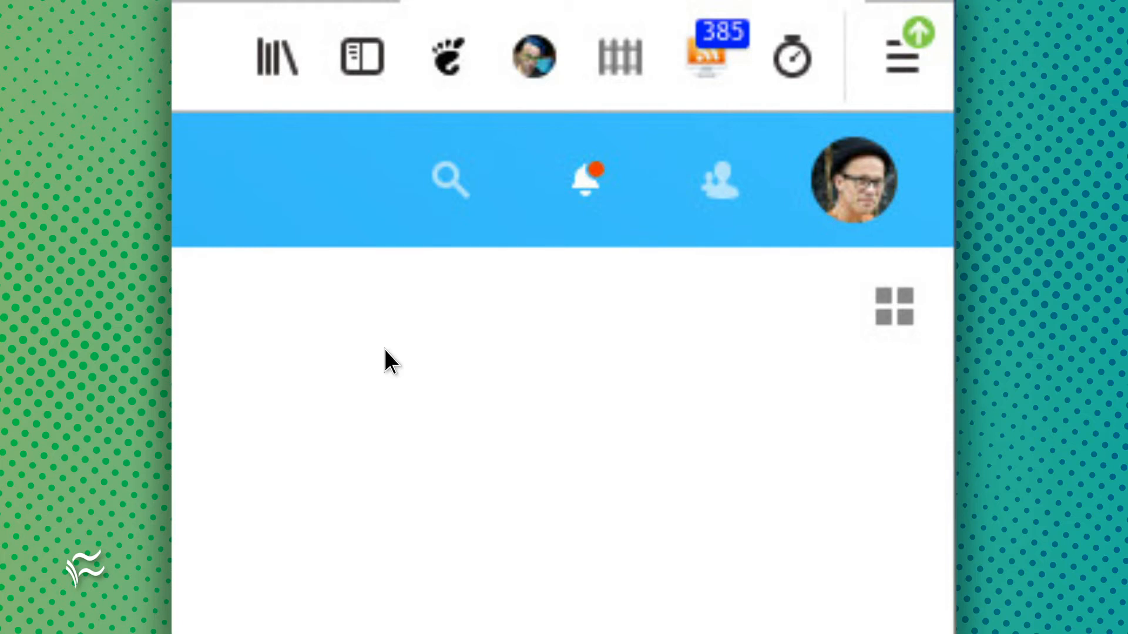
- Tick 'Enable TOTP' in Personal > Security so a new secret and QR code are issued
click(855, 175)
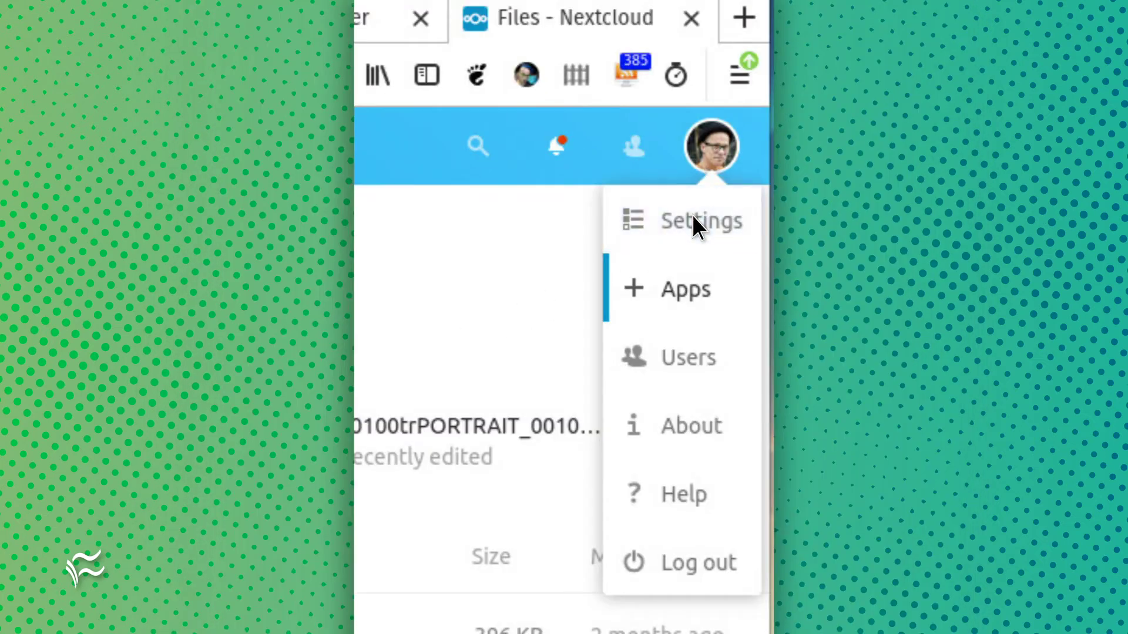
click(692, 215)
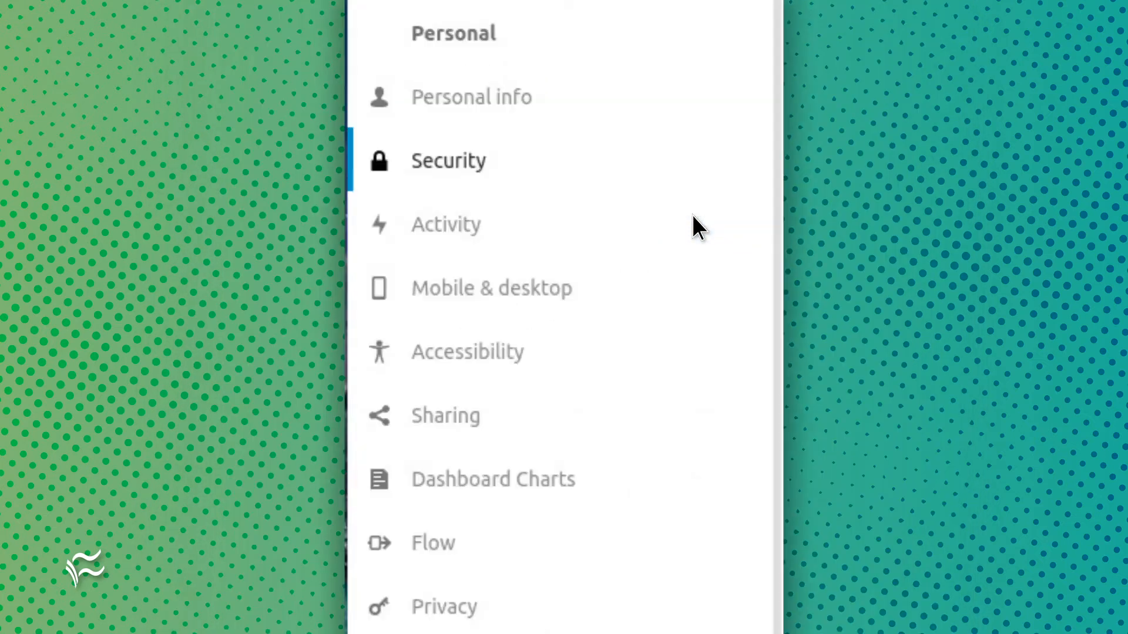
click(434, 158)
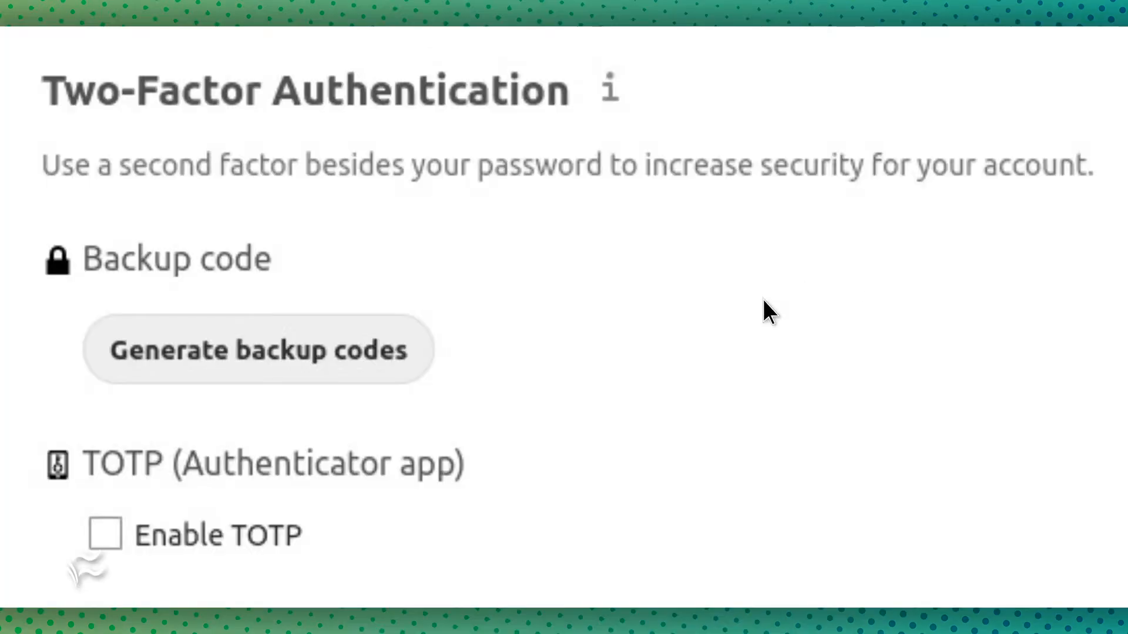
click(105, 534)
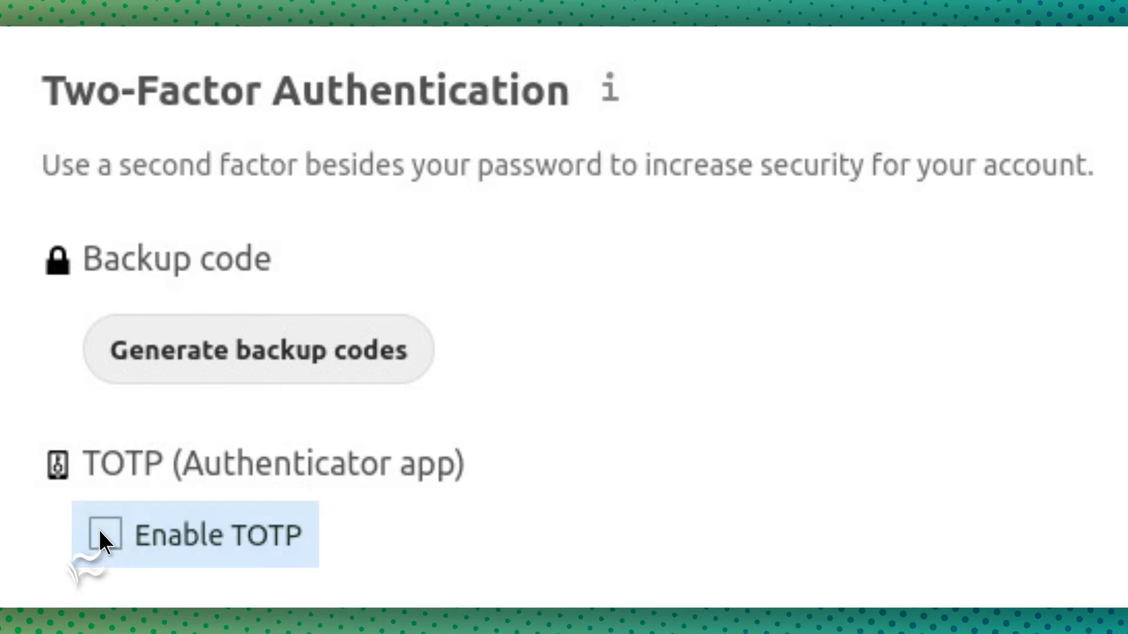